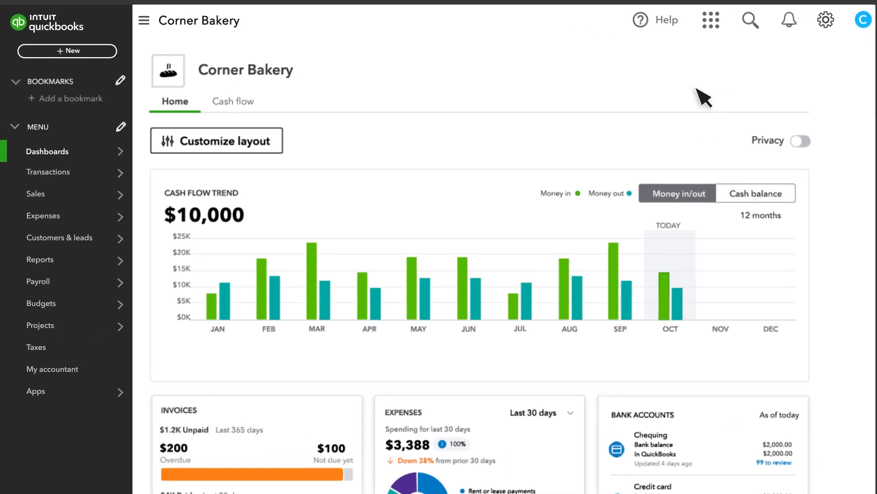
# Step: Go to Products & services and bring up the New item choices
pyautogui.click(42, 196)
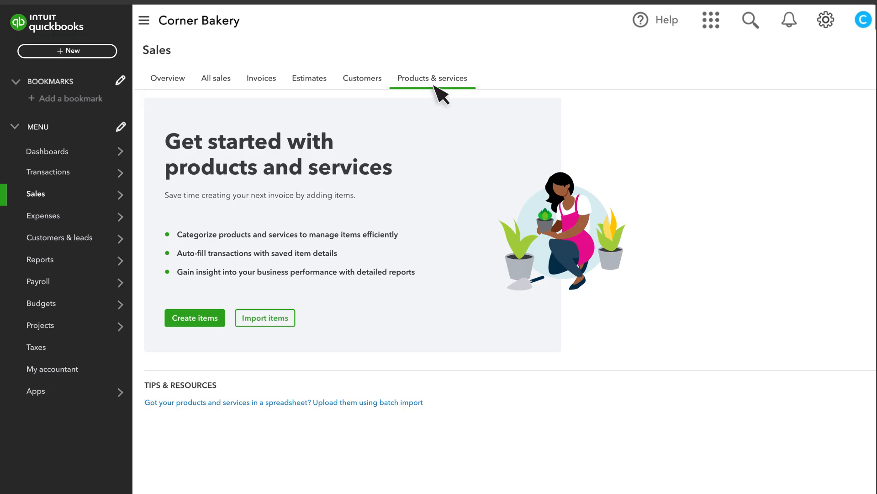
pyautogui.click(196, 319)
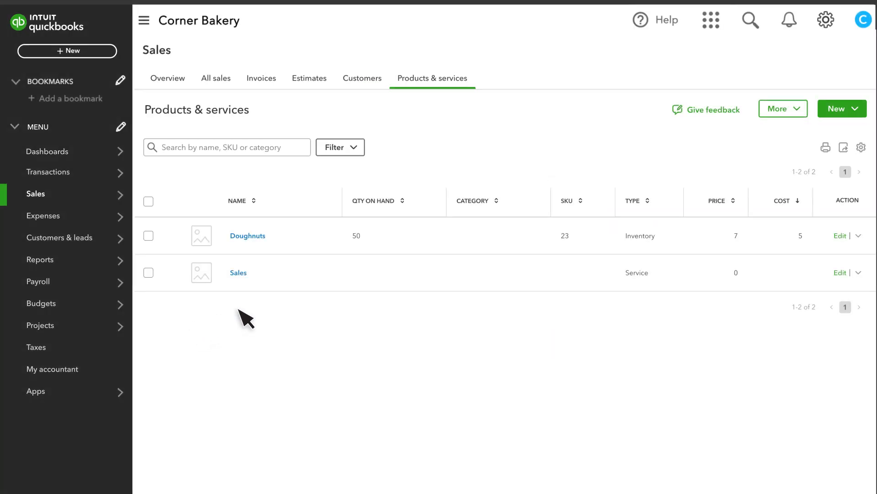
pyautogui.click(842, 111)
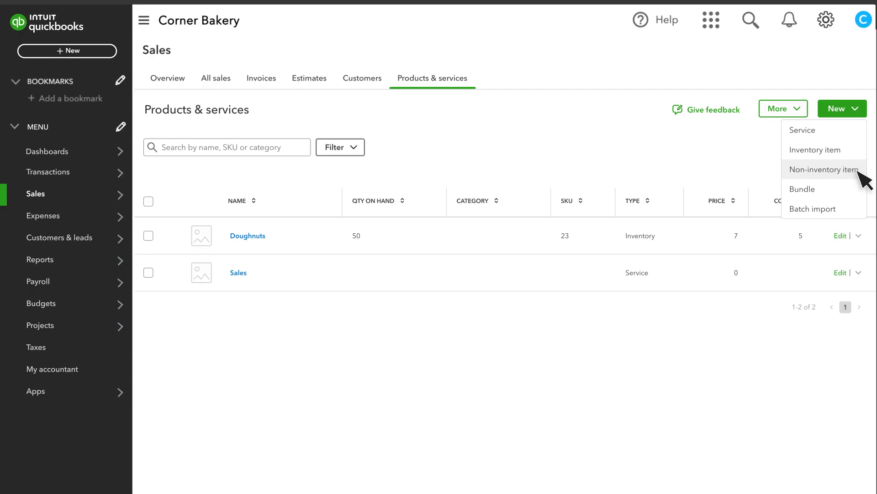
# Step: Start a new Service named Catering with SKU 24, category Catering services and description Catering
pyautogui.click(813, 132)
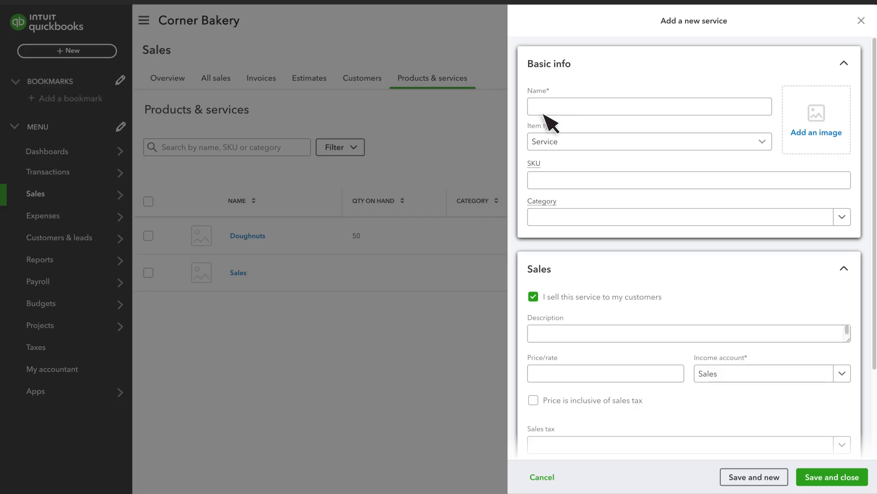
pyautogui.write('Catering')
pyautogui.click(546, 180)
pyautogui.write('24')
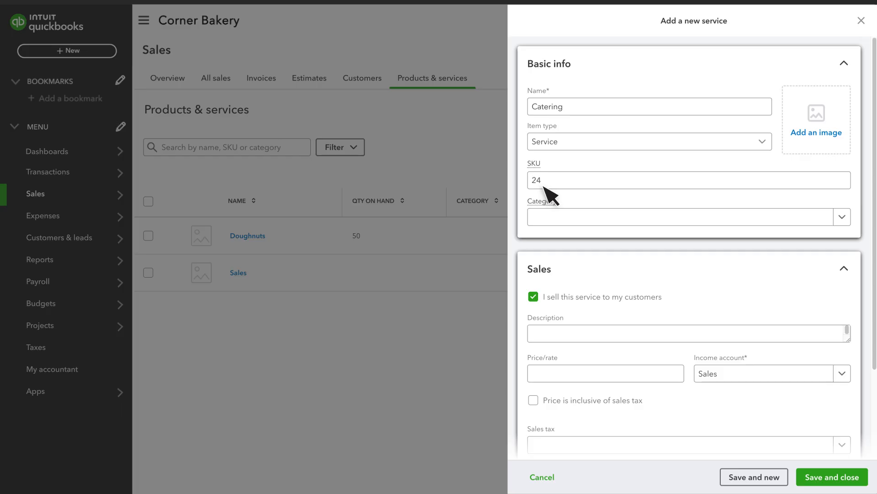
pyautogui.click(547, 216)
pyautogui.write('Catering services')
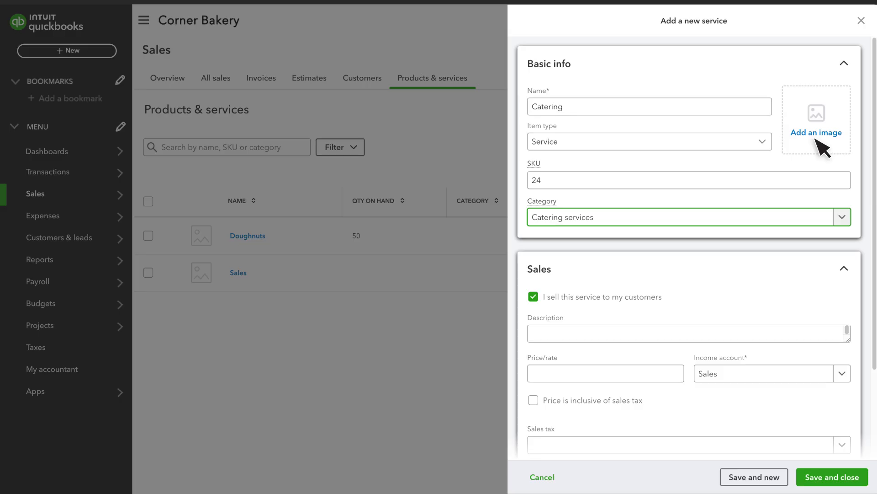
pyautogui.click(623, 335)
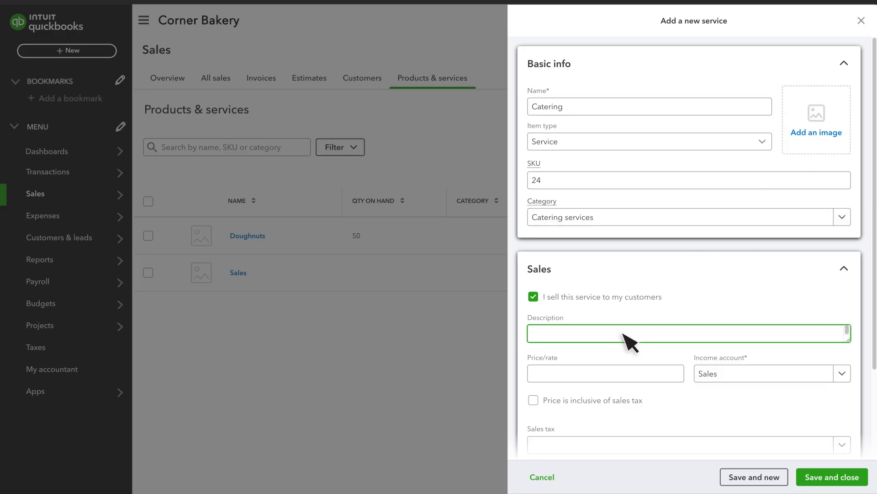
pyautogui.write('Catering')
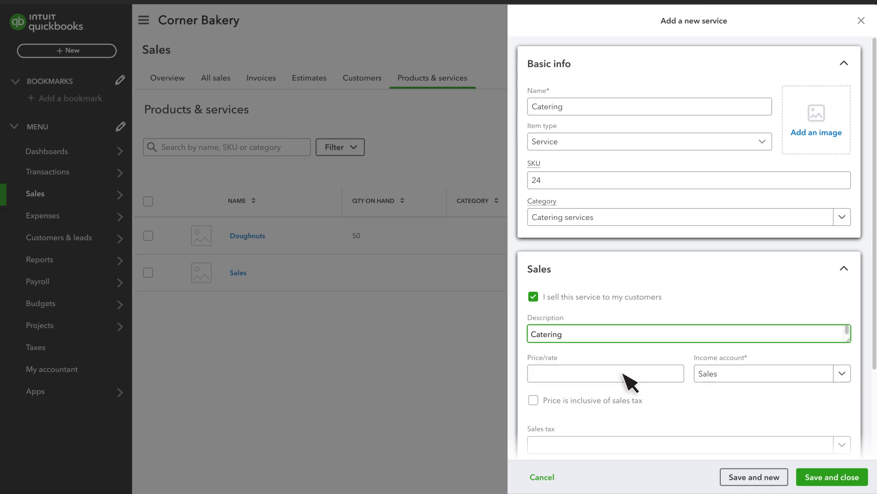
# Step: Enter price 50 and add Catering Services Income as a new income account
pyautogui.click(624, 374)
pyautogui.write('50')
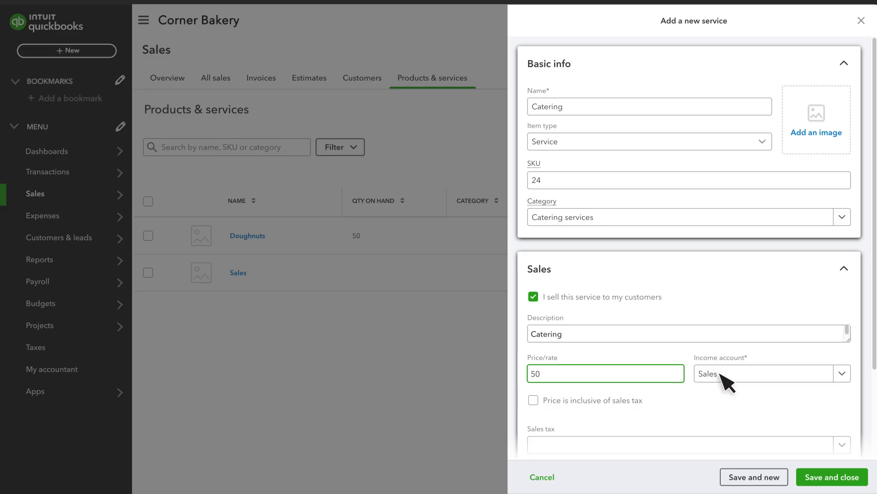
pyautogui.click(720, 375)
pyautogui.write('Catering Services Income')
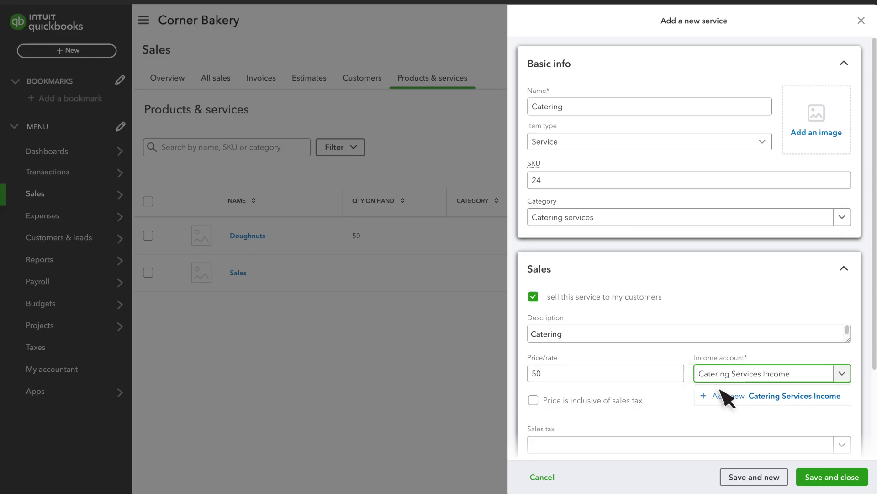
pyautogui.click(720, 397)
# Step: Set the new account to type Other Income, detail type Income, and save it
pyautogui.click(665, 100)
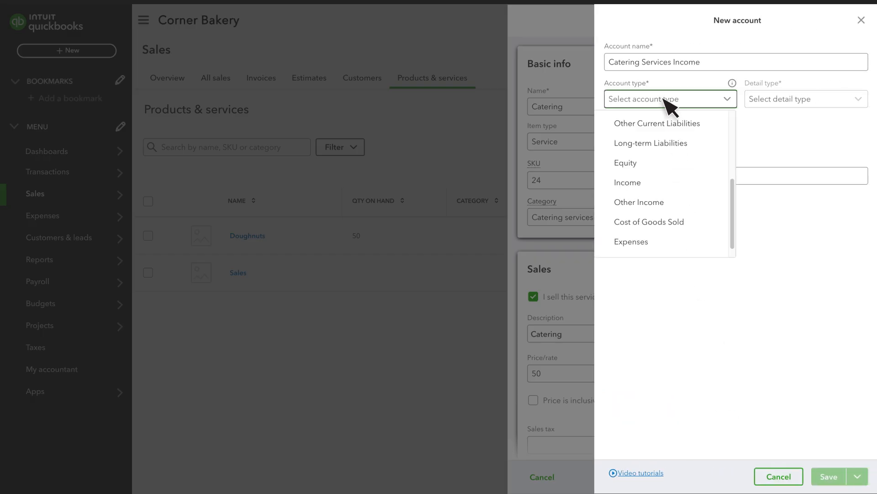
pyautogui.click(646, 206)
pyautogui.click(784, 106)
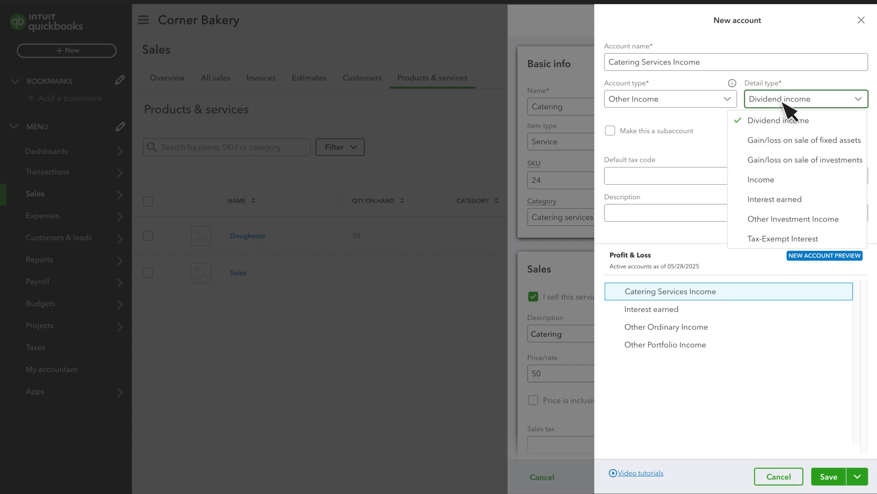
pyautogui.click(766, 179)
pyautogui.click(828, 477)
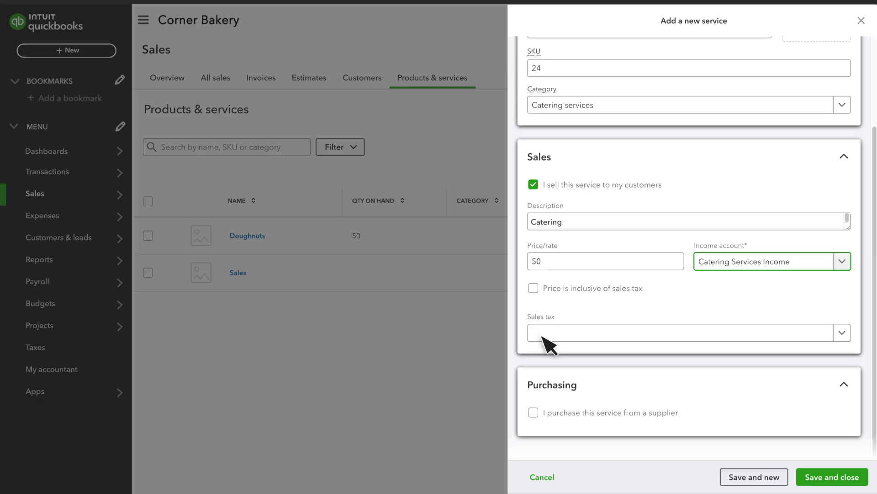
# Step: Leave 'I purchase this service from a supplier' unchecked and save the Catering service
pyautogui.click(534, 412)
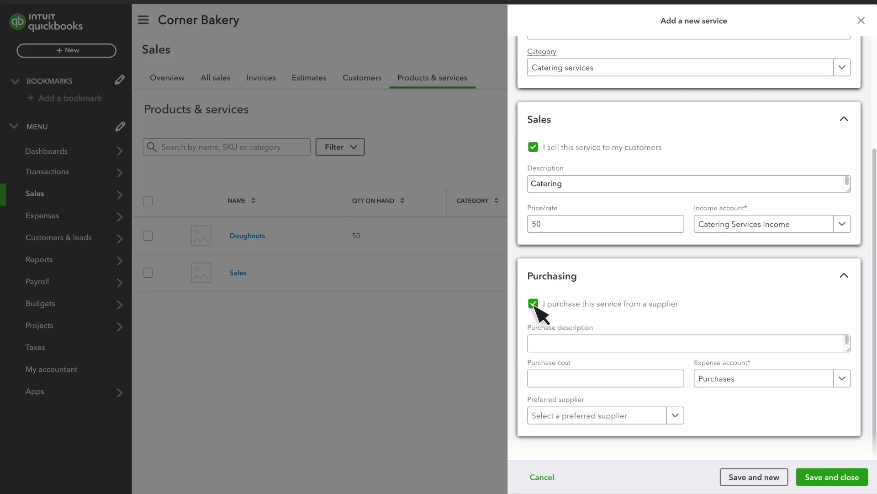
pyautogui.click(533, 303)
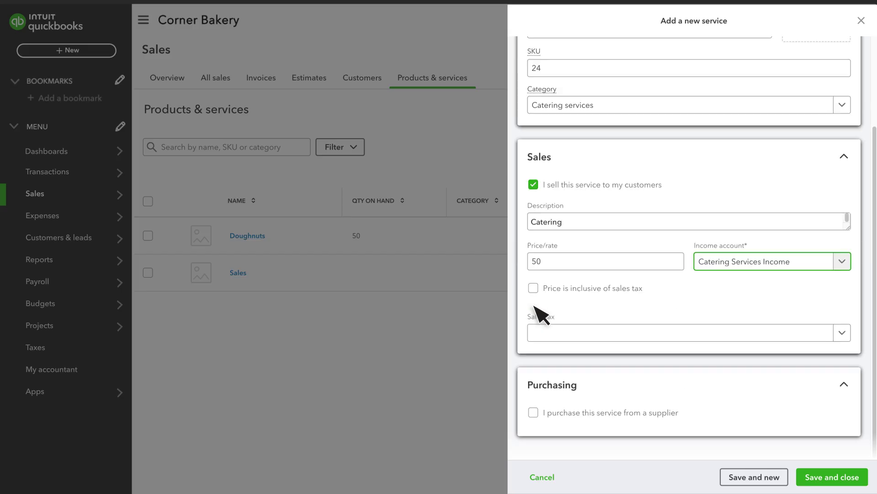
pyautogui.click(836, 478)
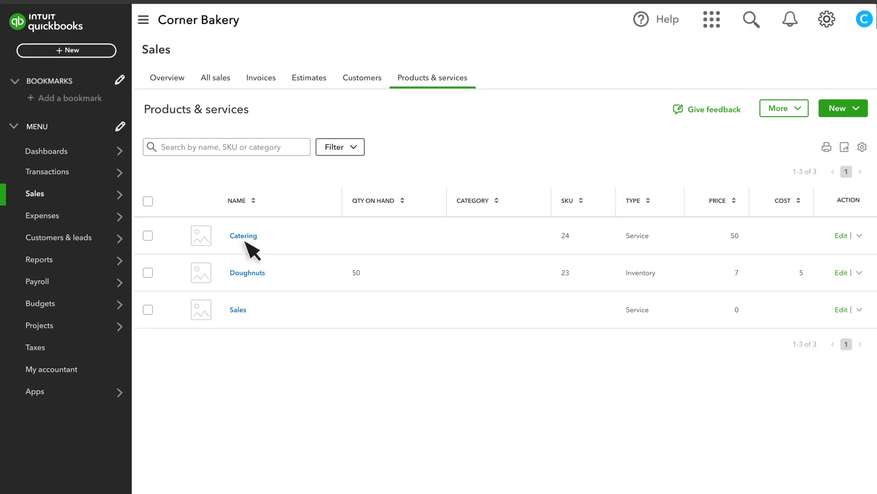
# Step: Bring up the New item choices on the Products & services page
pyautogui.click(859, 111)
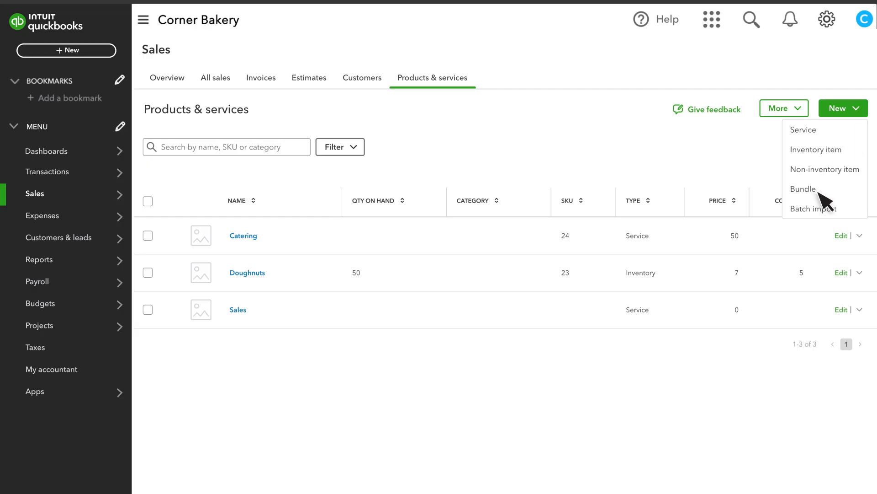
# Step: Start a batch import and upload Products & Services sheet.XLS
pyautogui.click(814, 209)
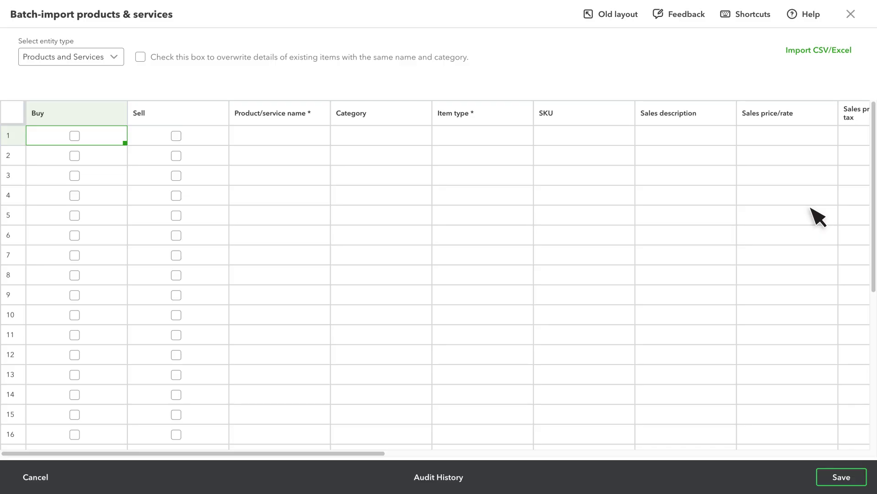
pyautogui.click(818, 54)
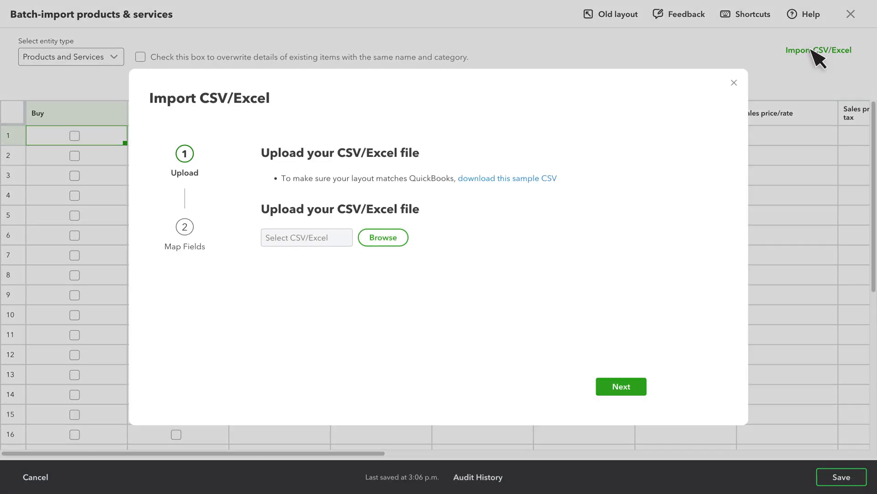
pyautogui.click(386, 239)
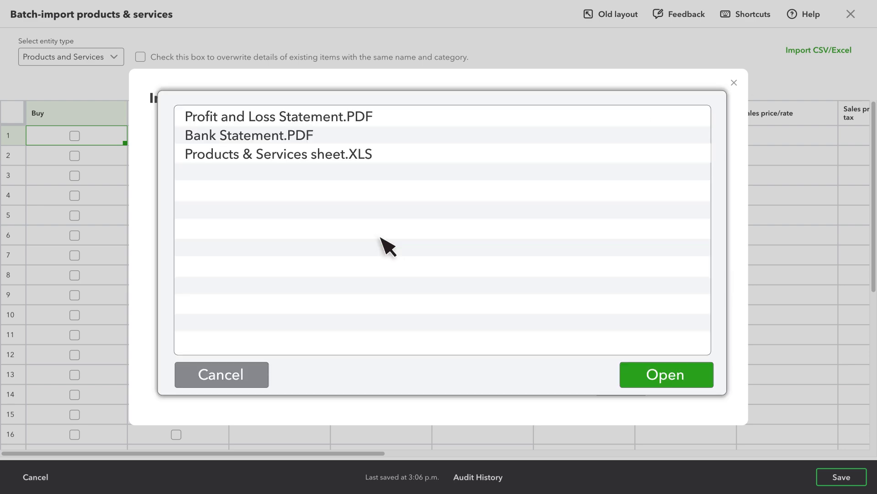
pyautogui.click(240, 155)
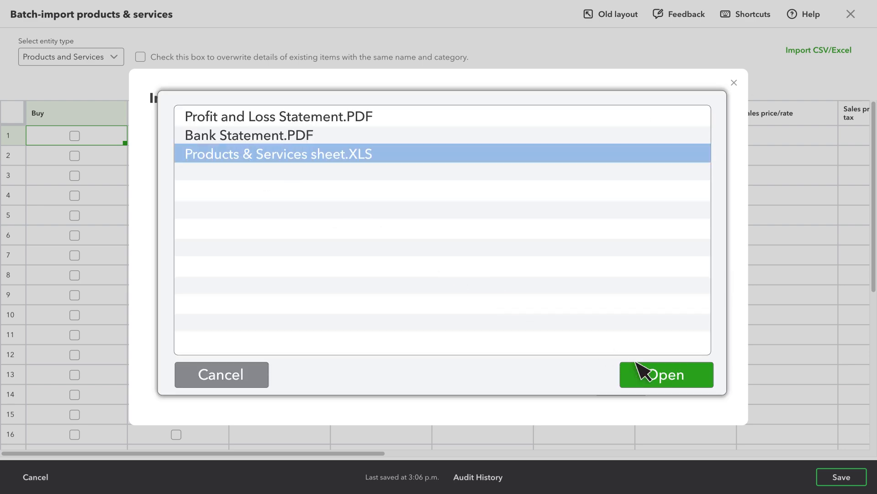
pyautogui.click(658, 374)
# Step: Accept the field mapping to load the Bread, Bagels, Cake design and Catering rows
pyautogui.click(623, 388)
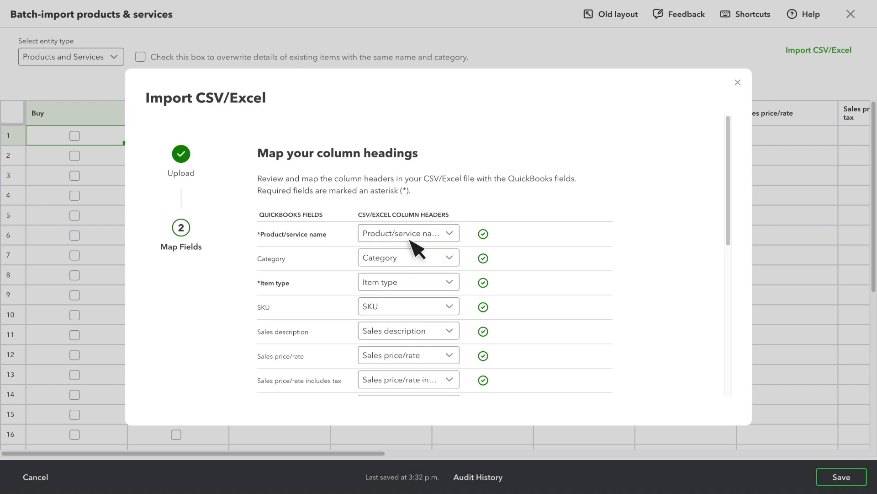
pyautogui.scroll(-5, 415, 329)
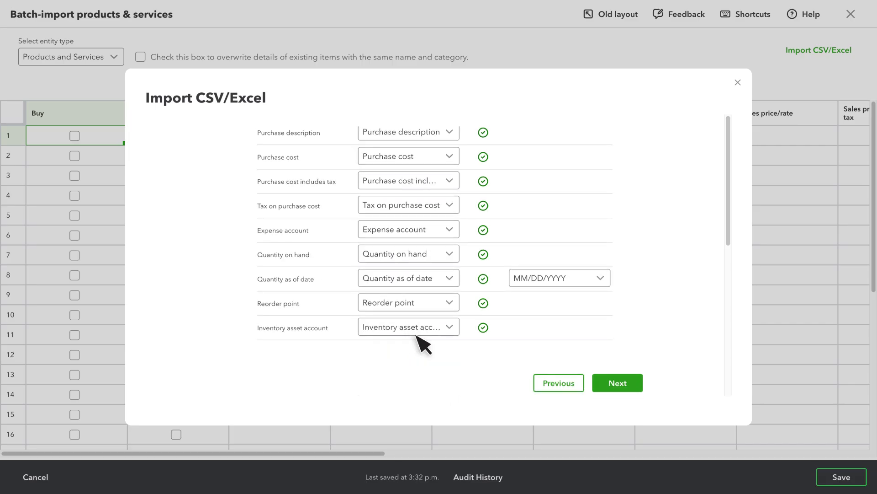
pyautogui.click(612, 383)
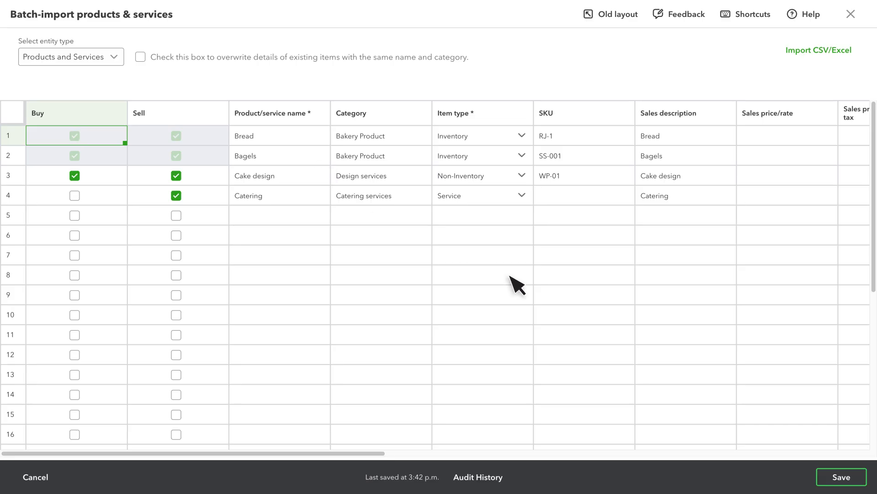
# Step: Save the batch import so Bagels, Bread and Cake design join the list
pyautogui.click(853, 477)
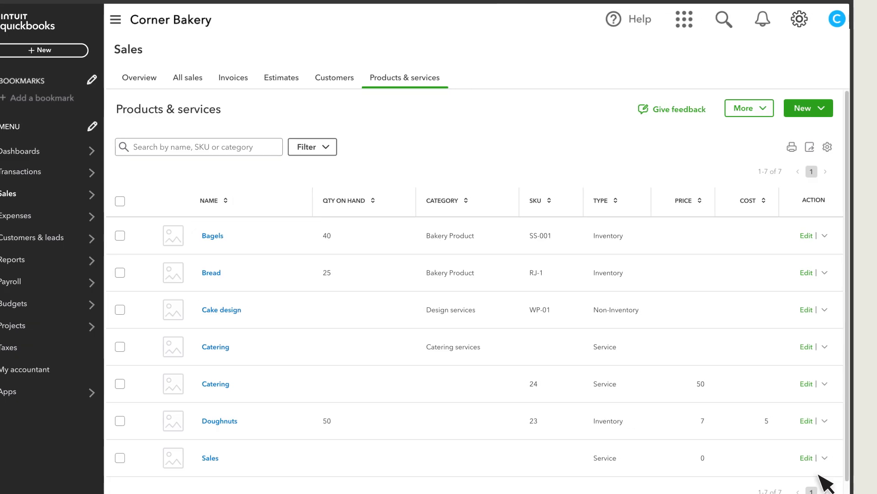